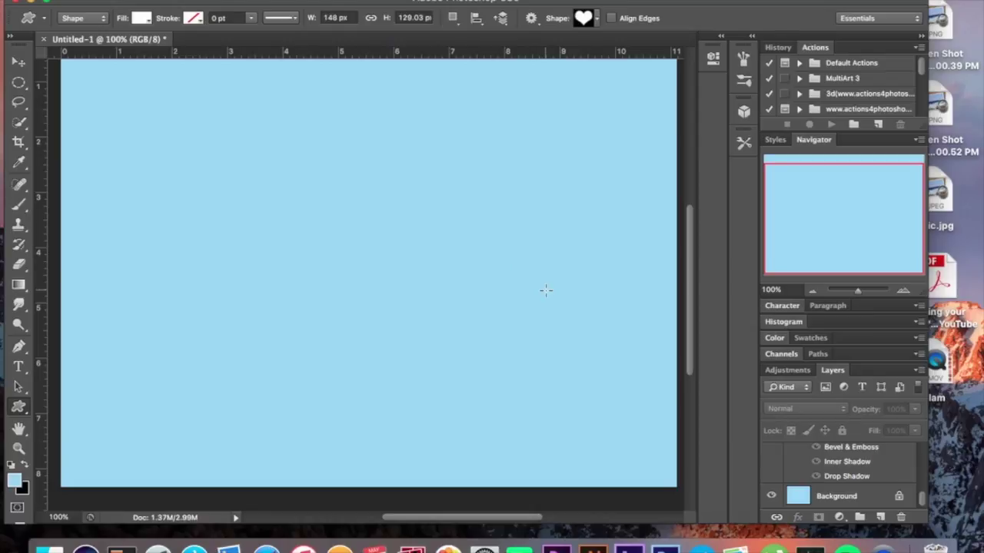
# - Draw a heart with the Custom Shape tool near the top-left, then undo it
pyautogui.click(18, 63)
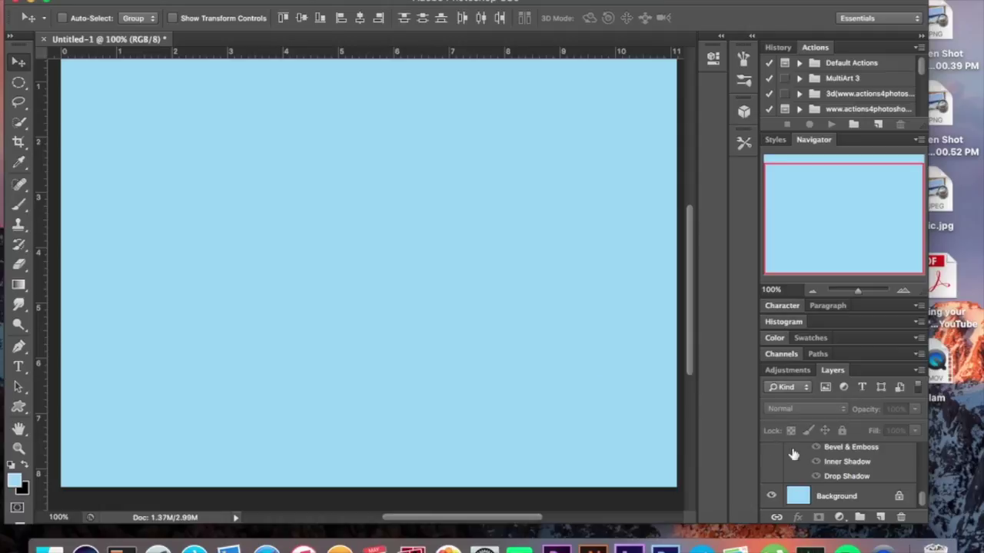
pyautogui.click(21, 411)
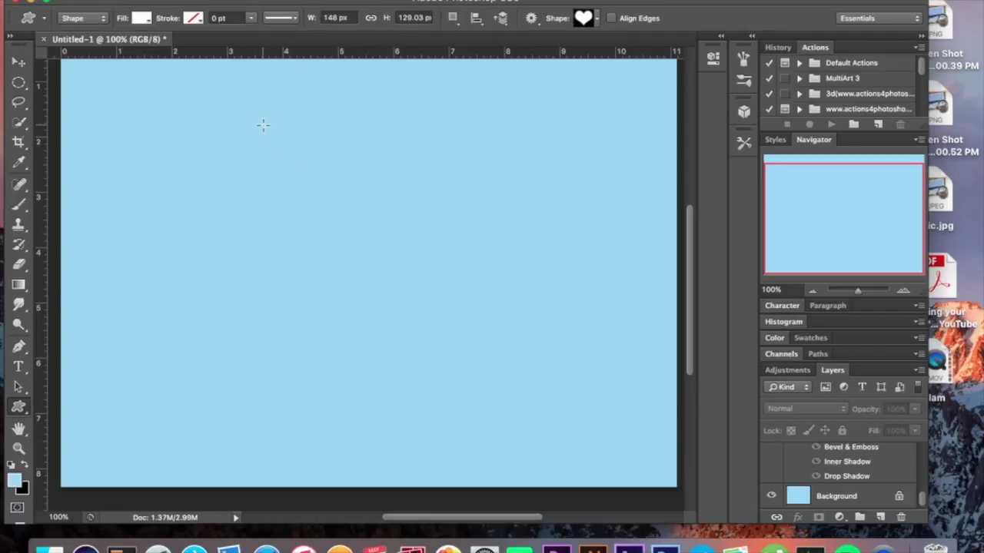
pyautogui.moveTo(262, 125); pyautogui.dragTo(446, 217)
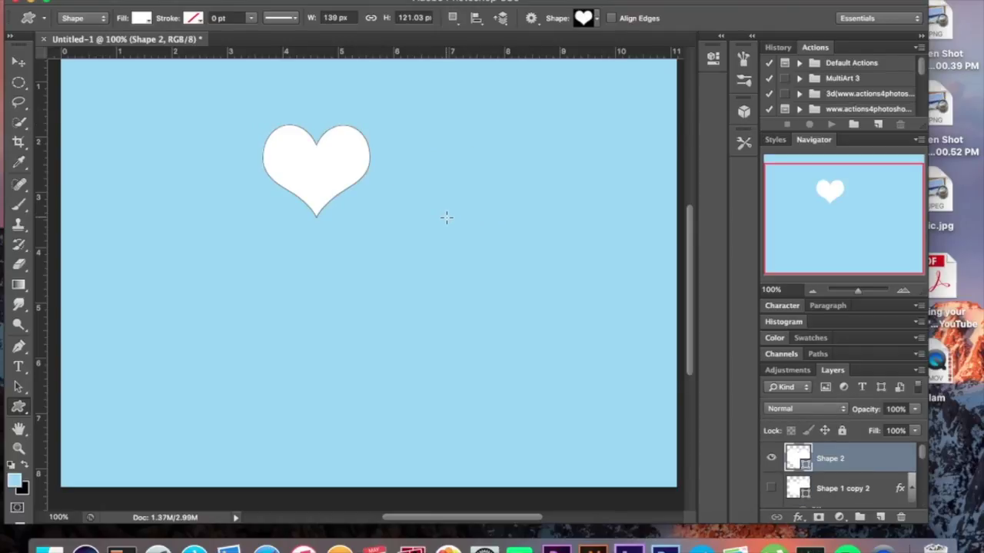
pyautogui.press('super+z')
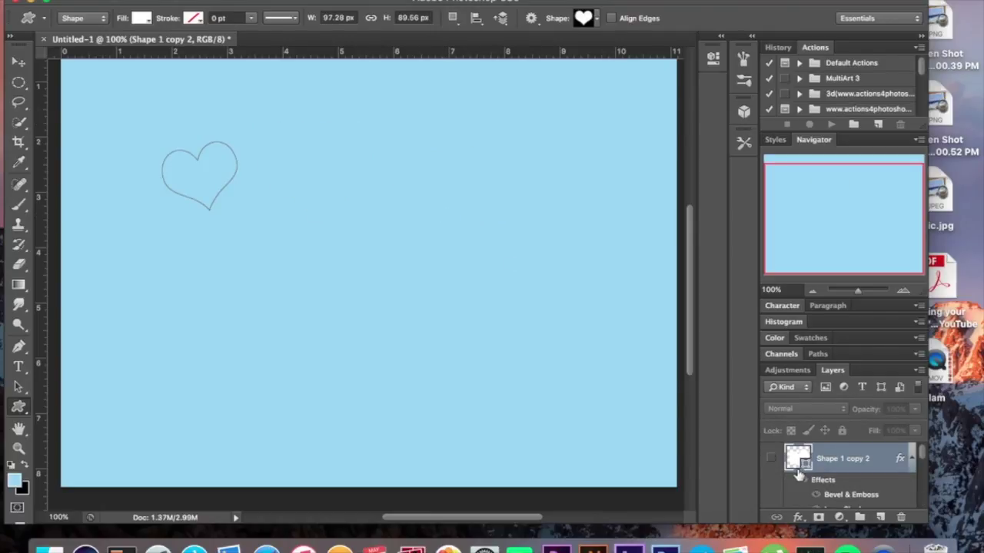
# - With the Move tool active, select the Shape 1 heart layer in the Layers panel
pyautogui.click(18, 62)
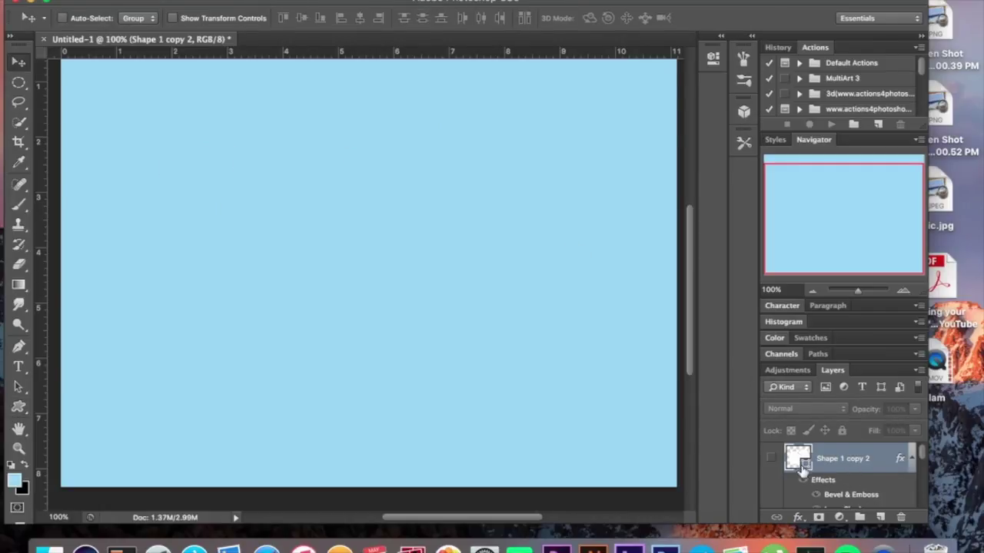
pyautogui.scroll(-3, 807, 477)
pyautogui.scroll(-2, 811, 480)
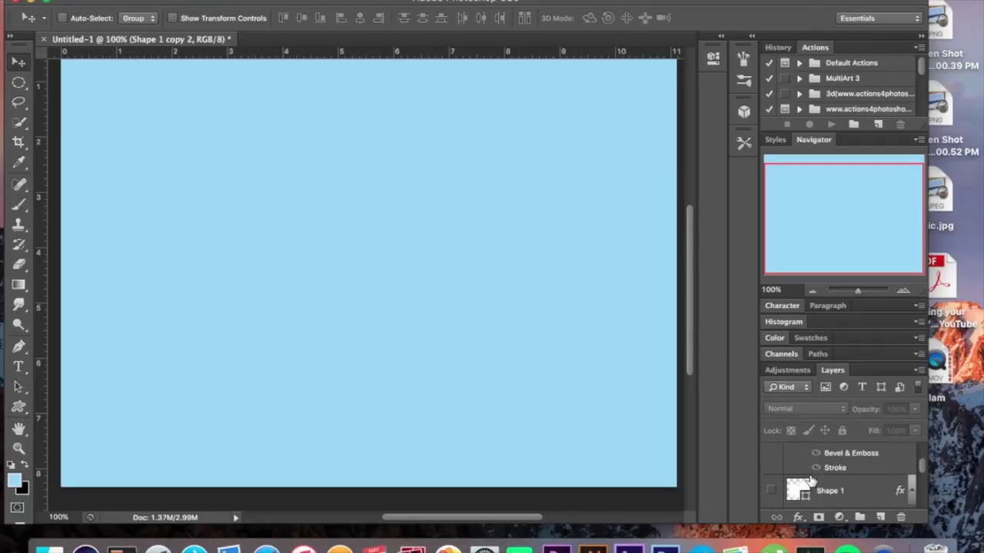
pyautogui.click(835, 495)
pyautogui.scroll(-1, 837, 496)
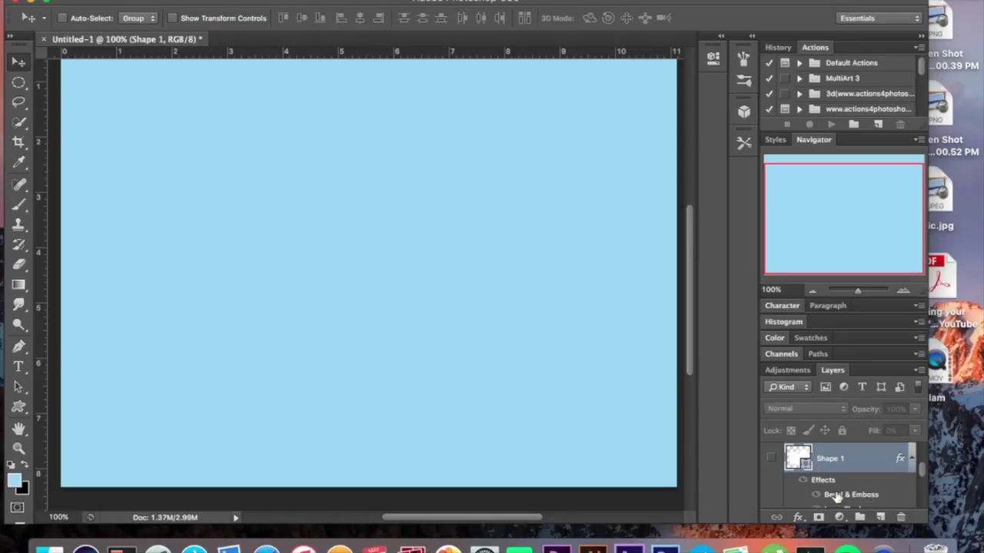
# - Duplicate the layer twice with Cmd+J and open Shape 1's Layer Style settings
pyautogui.press('super+j')
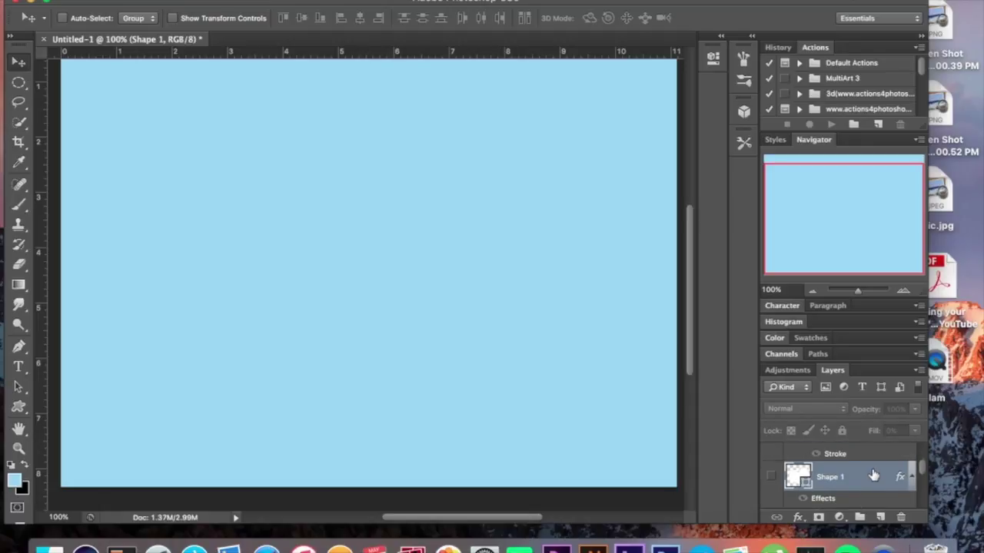
pyautogui.scroll(1, 873, 475)
pyautogui.press('super+j')
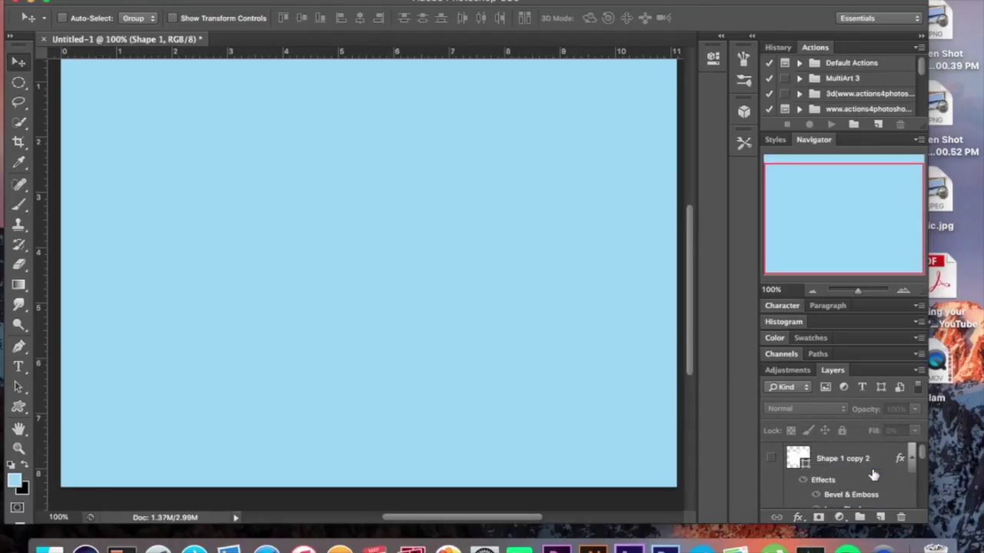
pyautogui.scroll(-8, 873, 475)
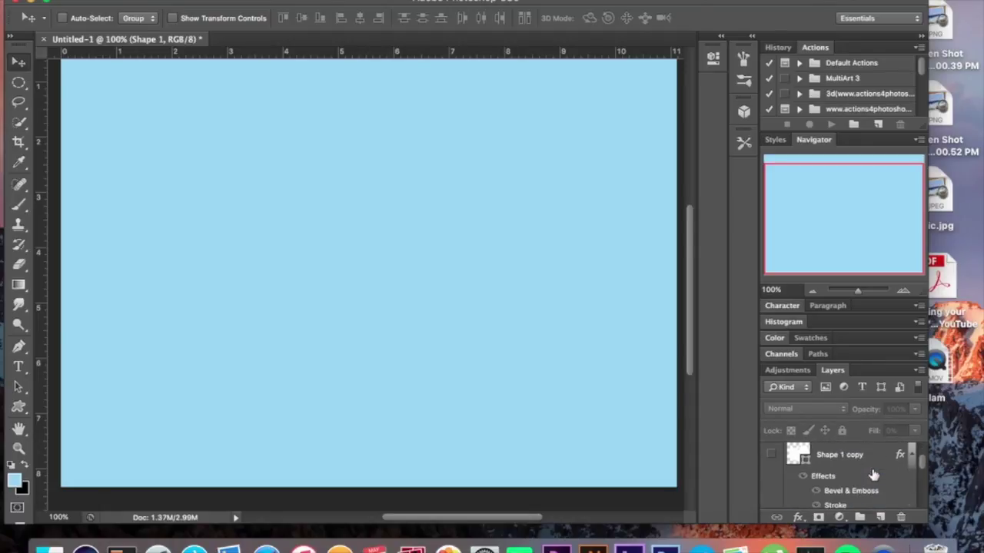
pyautogui.scroll(-1, 873, 475)
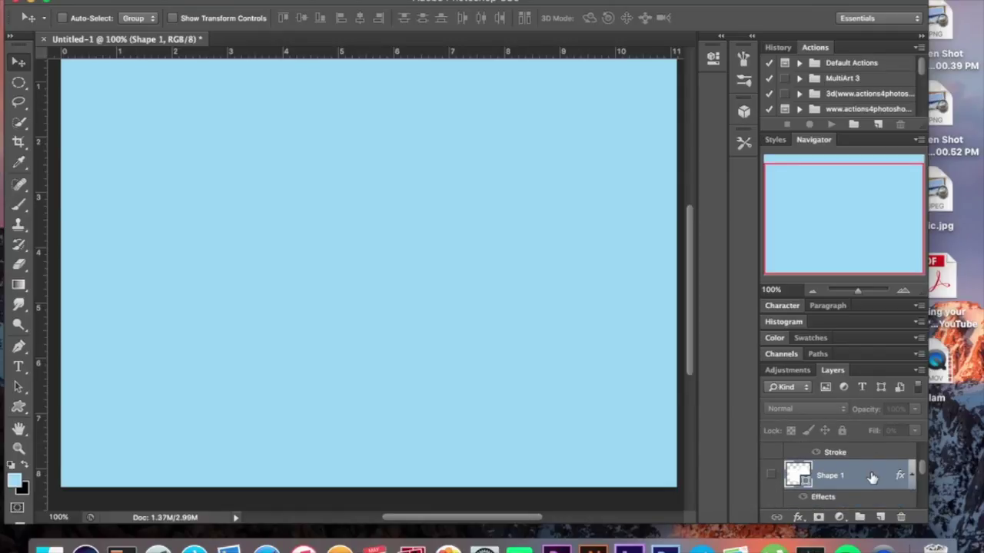
pyautogui.doubleClick(871, 477)
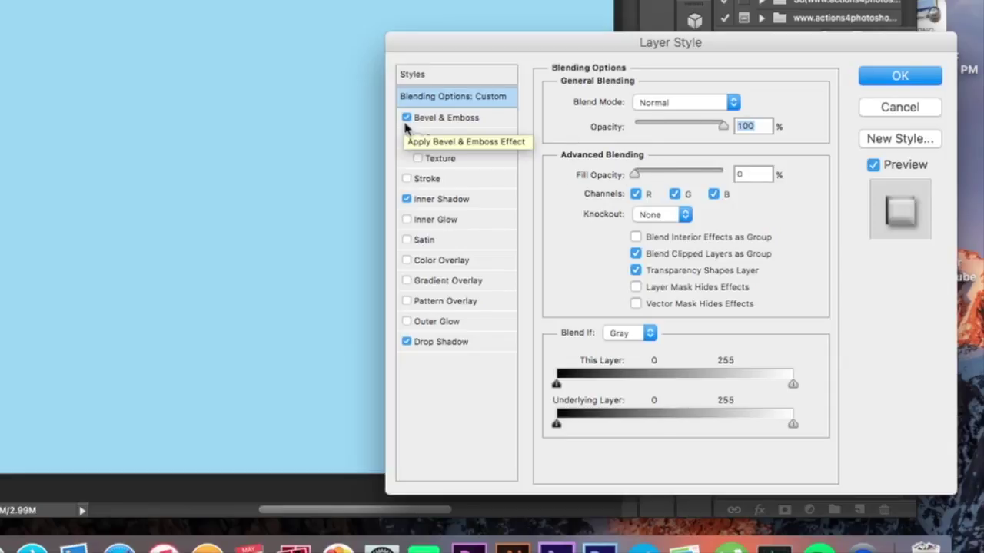
# - Review Shape 1's Bevel & Emboss, Inner Shadow and Drop Shadow styles, apply them, and show the layer
pyautogui.click(456, 122)
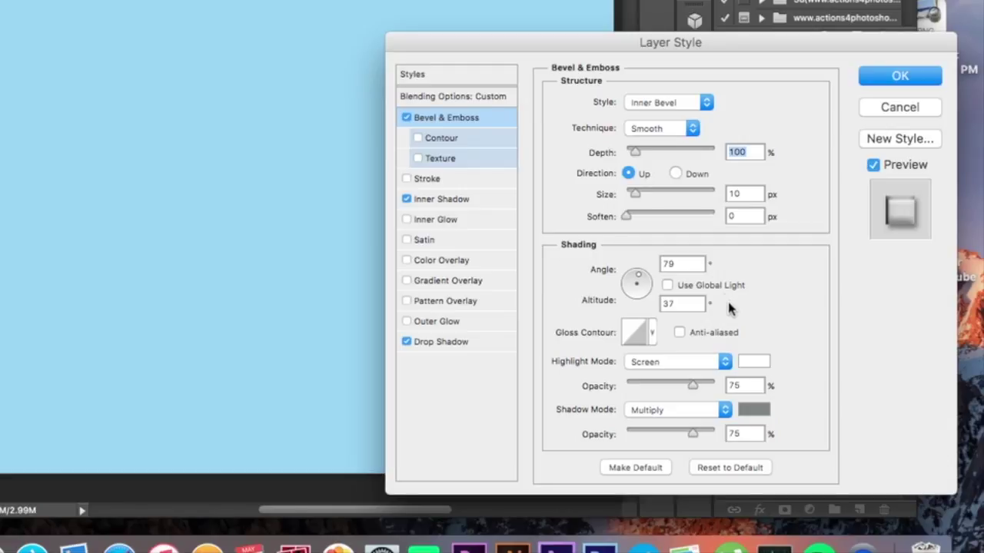
pyautogui.click(758, 419)
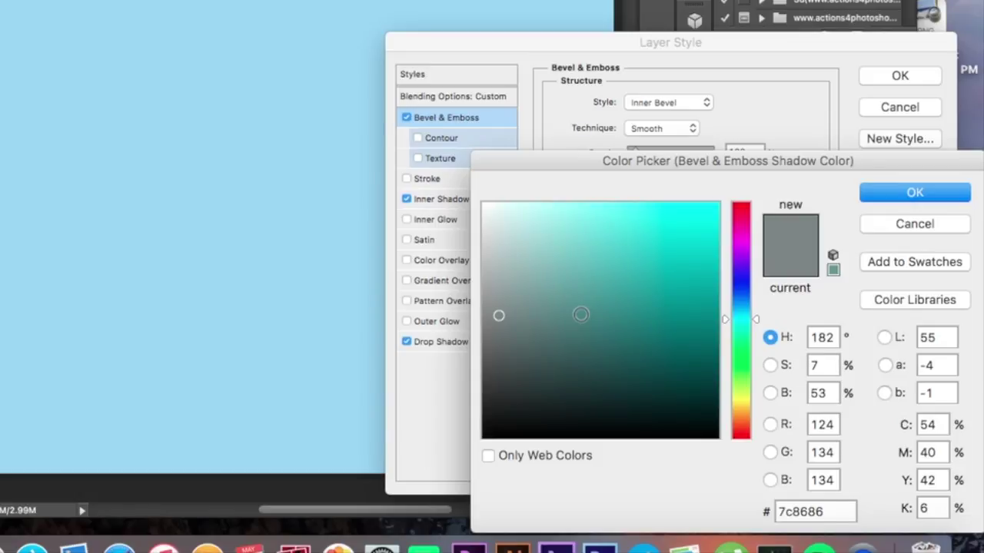
pyautogui.press('Return')
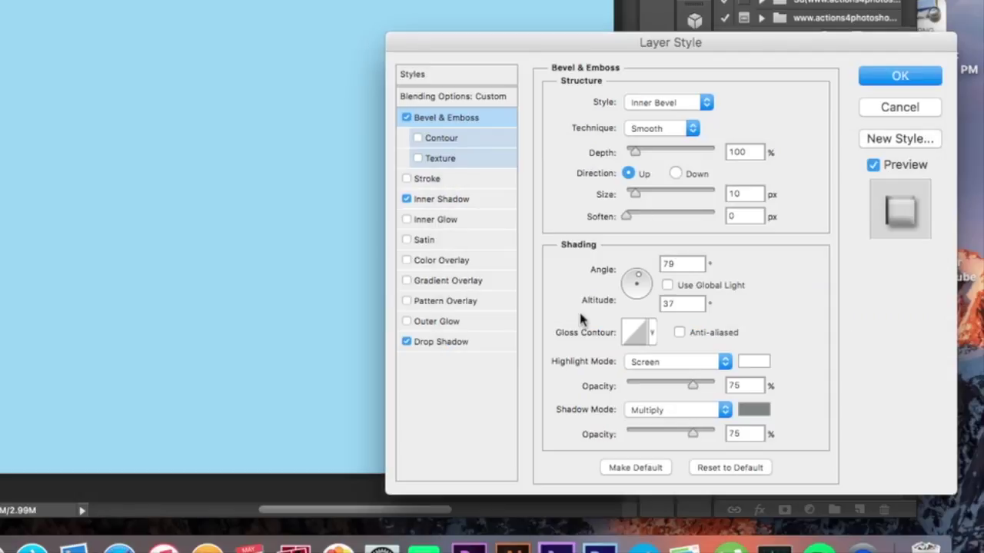
pyautogui.click(447, 202)
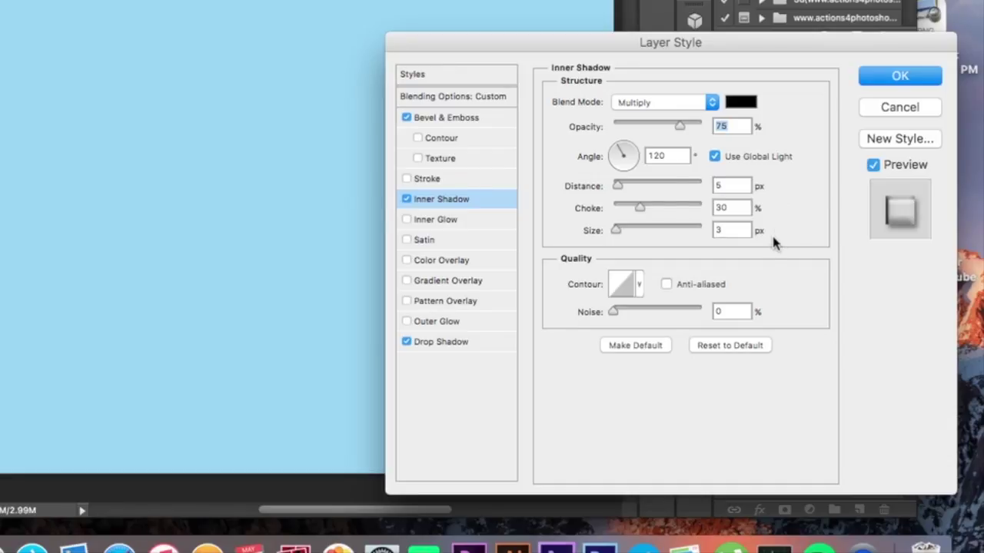
pyautogui.click(439, 346)
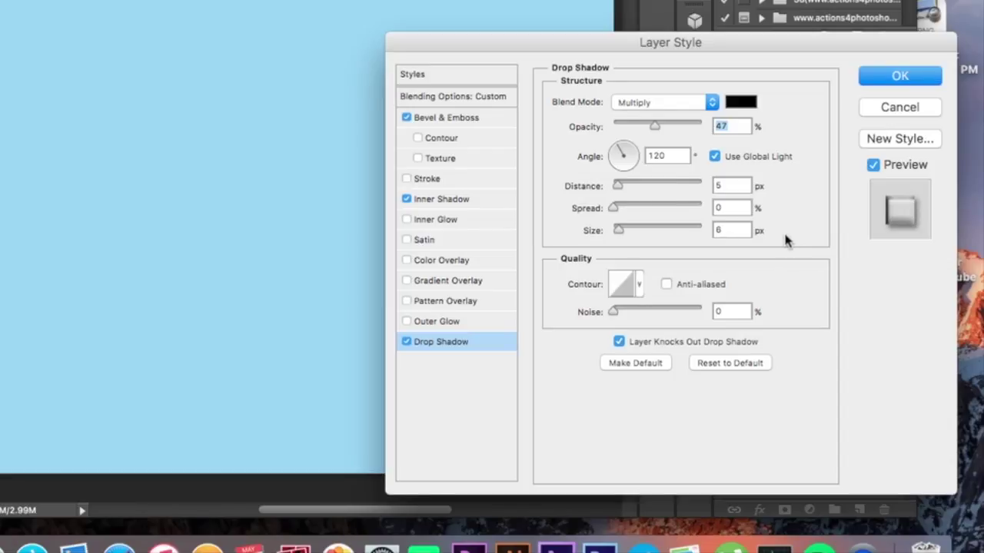
pyautogui.click(907, 73)
pyautogui.click(730, 459)
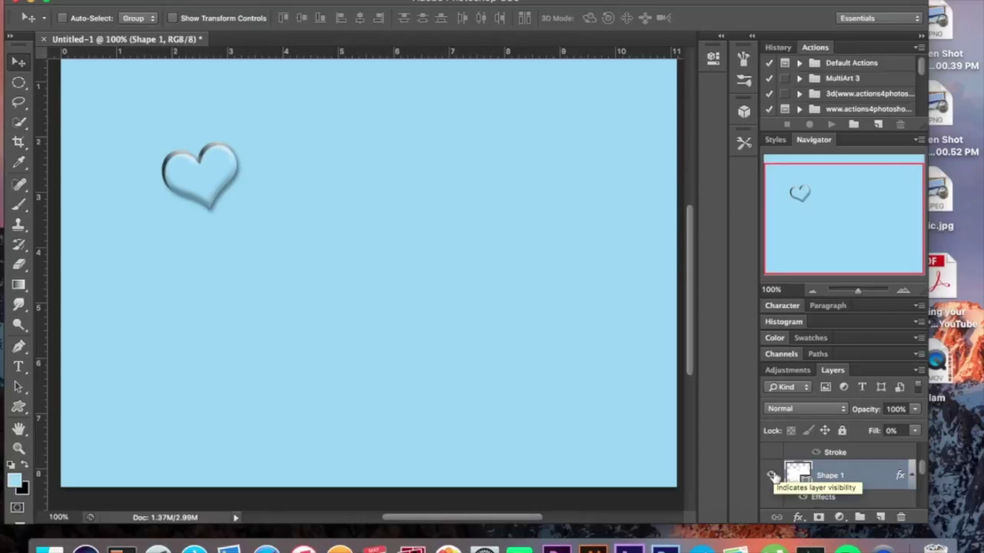
# - Select the Shape 1 copy layer and open its Layer Style dialog
pyautogui.scroll(3, 846, 486)
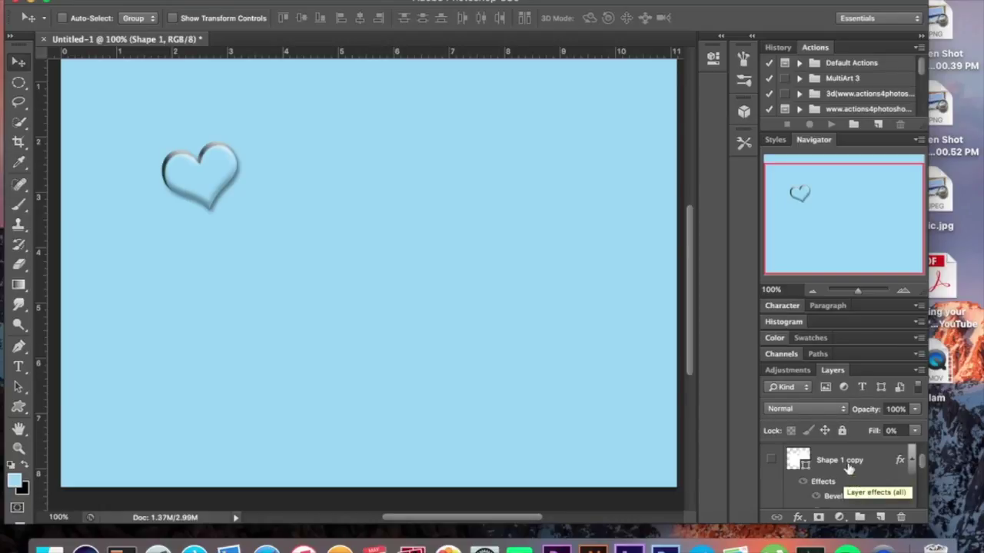
pyautogui.doubleClick(850, 459)
pyautogui.doubleClick(881, 461)
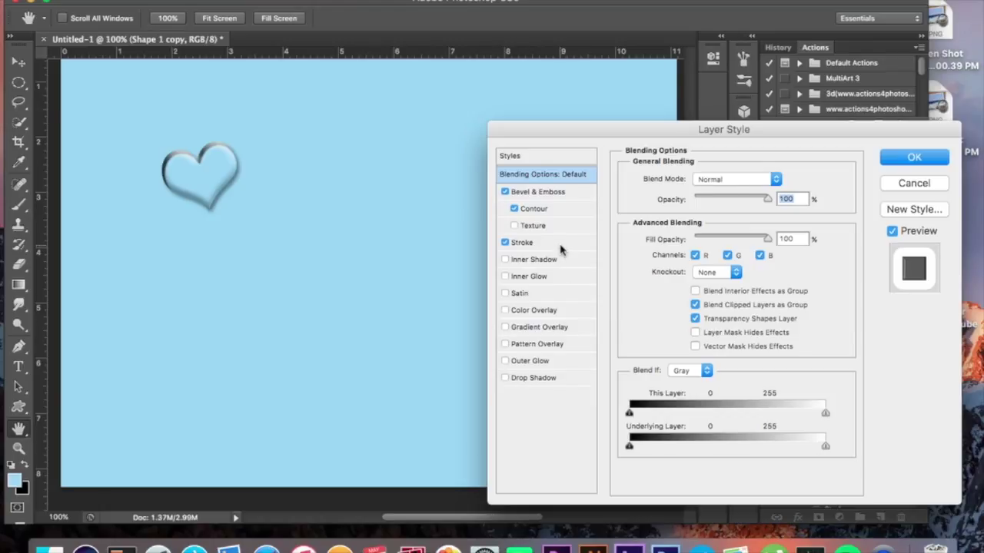
# - Set the Shape 1 copy heart's white Stroke to 18 px and make the layer visible
pyautogui.click(552, 194)
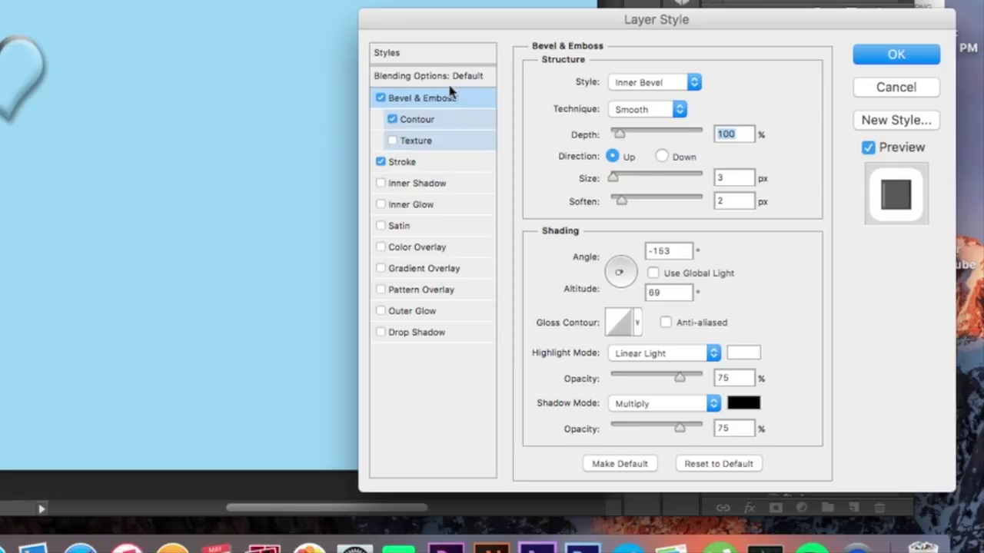
pyautogui.click(454, 123)
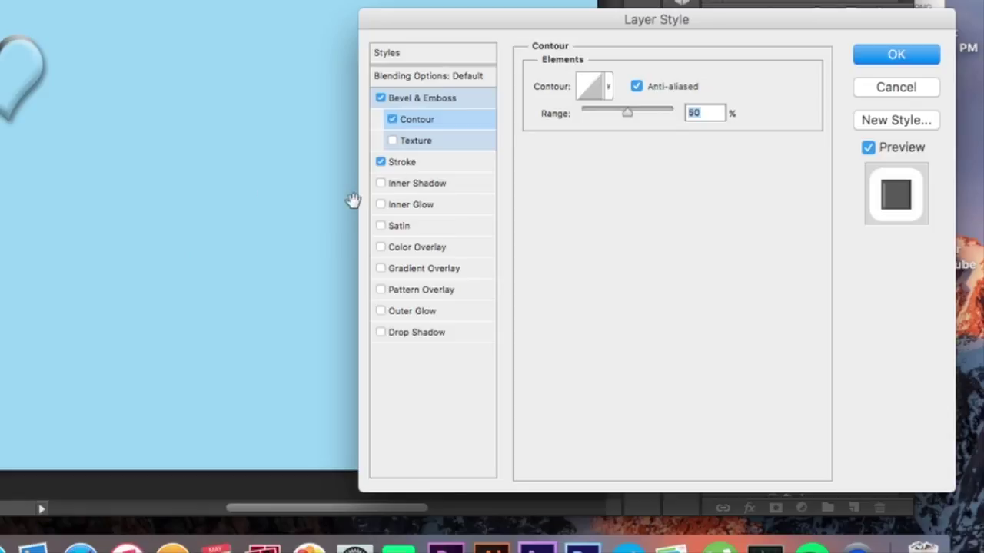
pyautogui.click(442, 169)
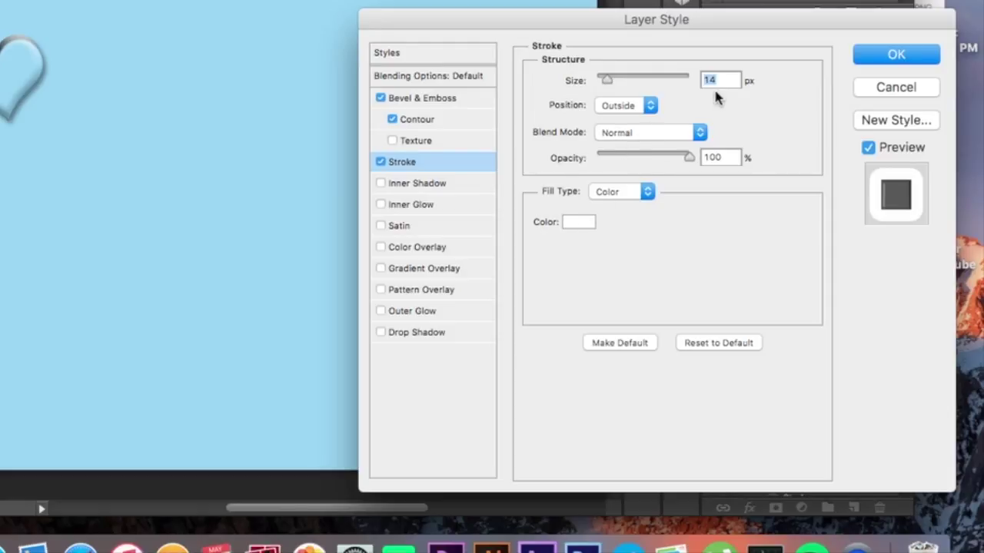
pyautogui.write('18')
pyautogui.click(895, 53)
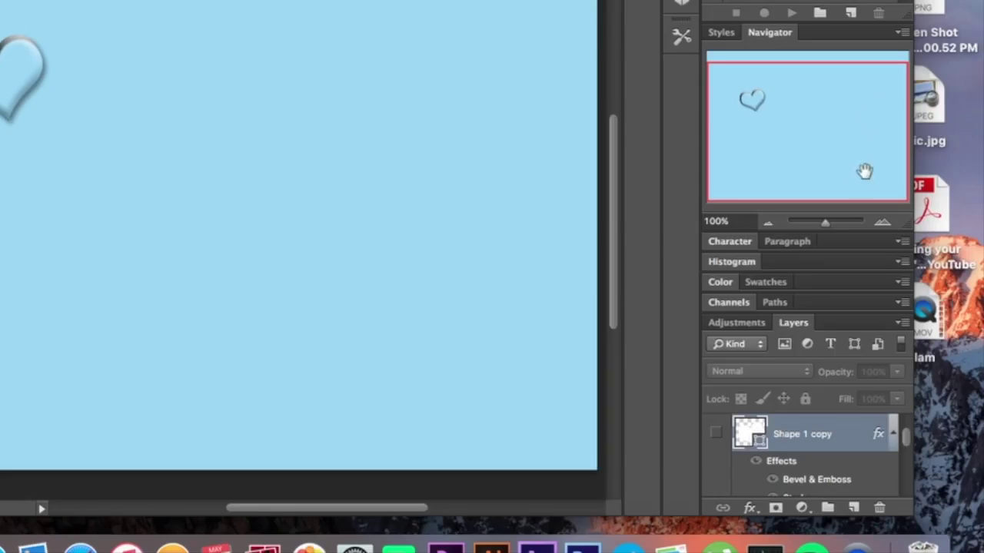
pyautogui.click(716, 434)
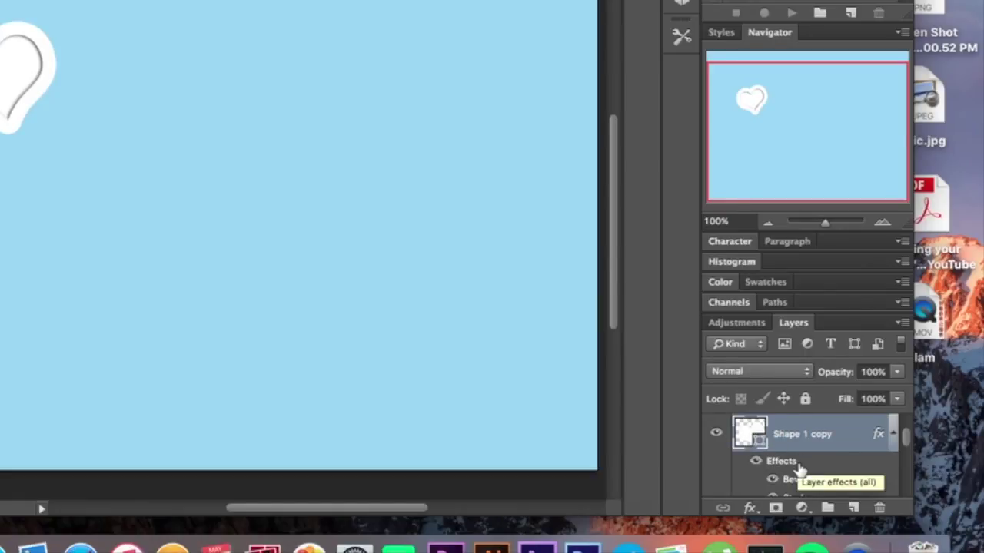
# - Select the Shape 1 copy 2 layer in the Layers panel
pyautogui.scroll(2, 800, 469)
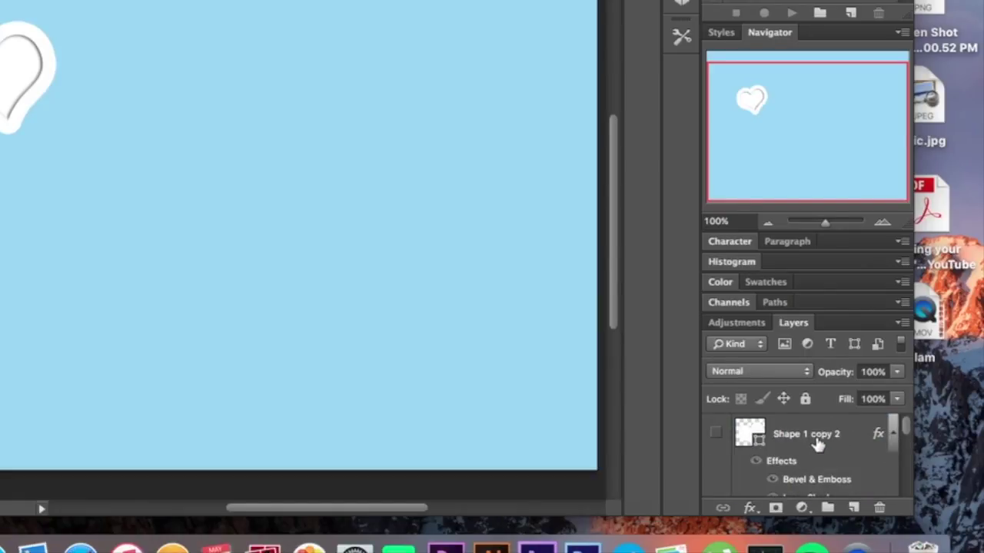
pyautogui.doubleClick(817, 444)
pyautogui.click(815, 421)
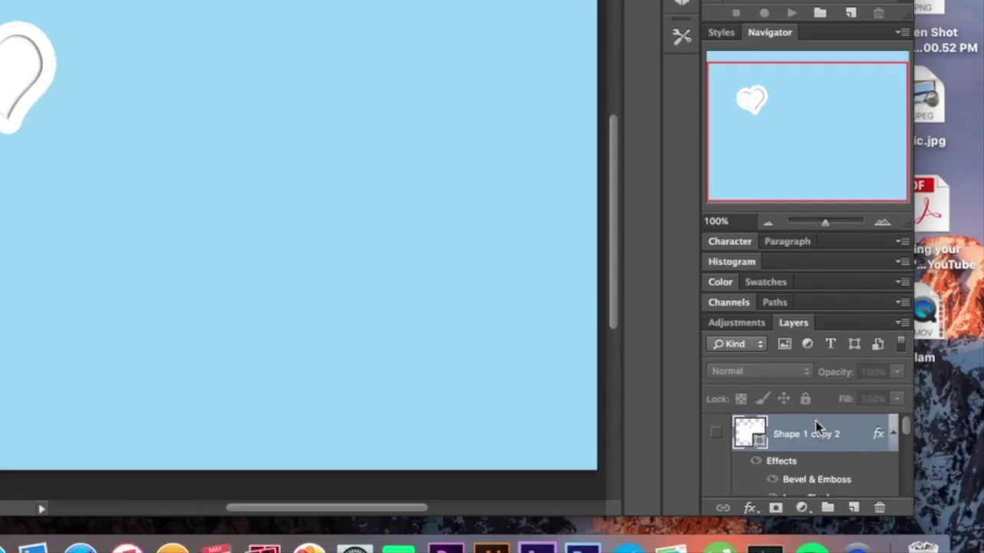
# - Give Shape 1 copy 2 a red eb1e1e Color Overlay alongside its bevel and inner shadow, and show it
pyautogui.doubleClick(815, 423)
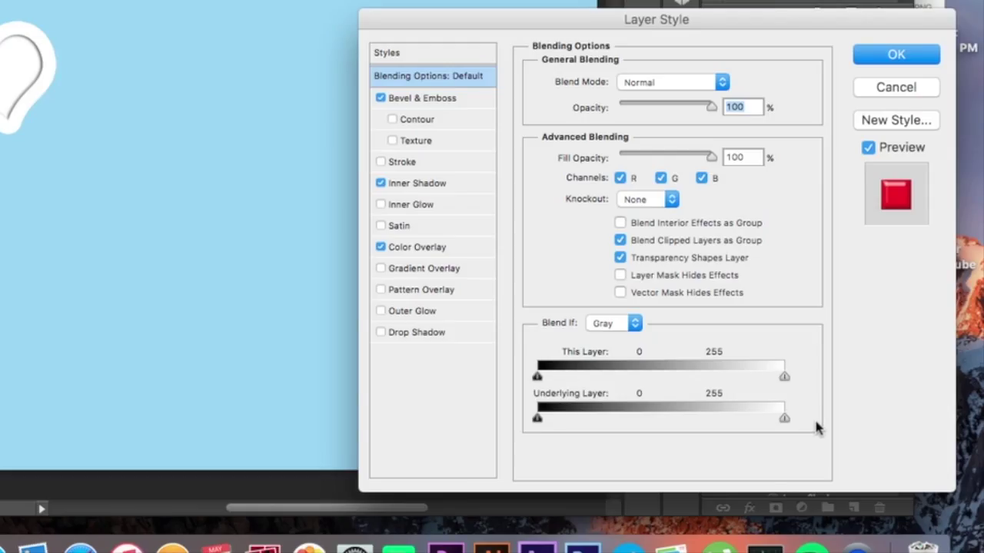
pyautogui.click(434, 99)
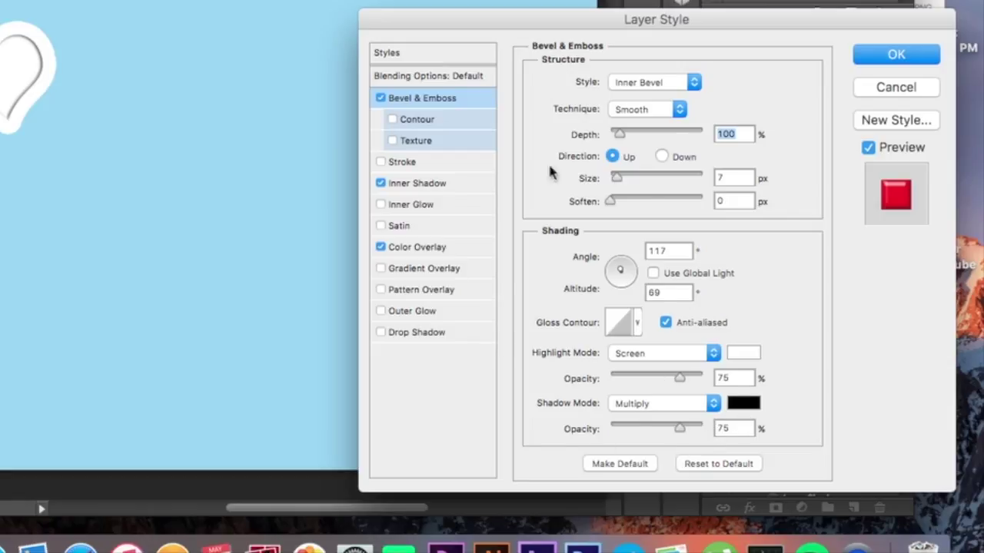
pyautogui.click(449, 194)
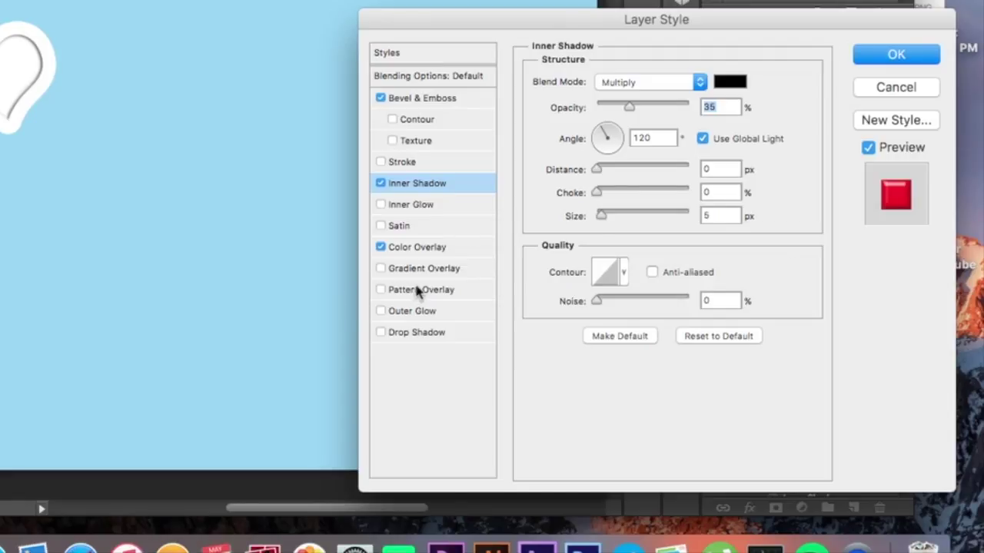
pyautogui.click(434, 253)
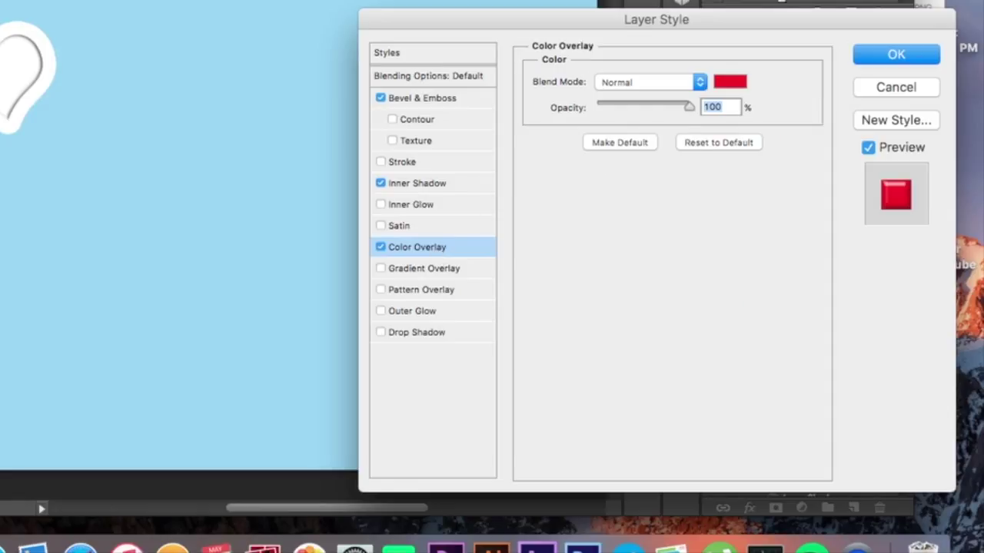
pyautogui.click(730, 82)
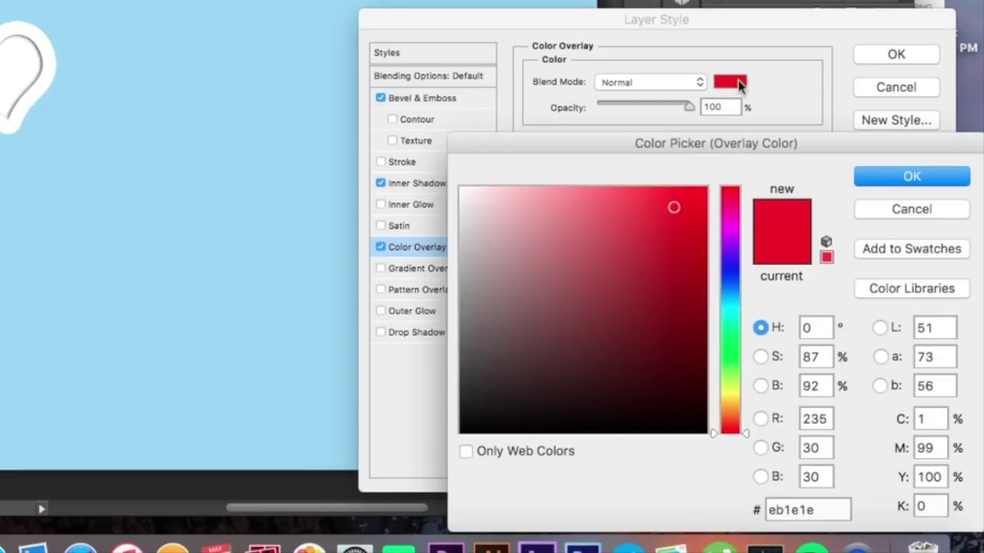
pyautogui.click(911, 178)
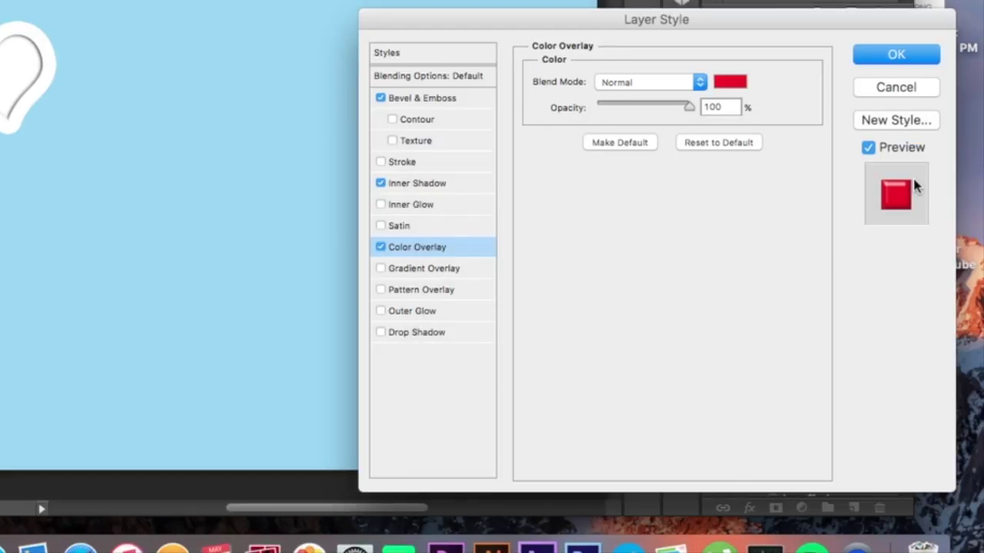
pyautogui.press('Return')
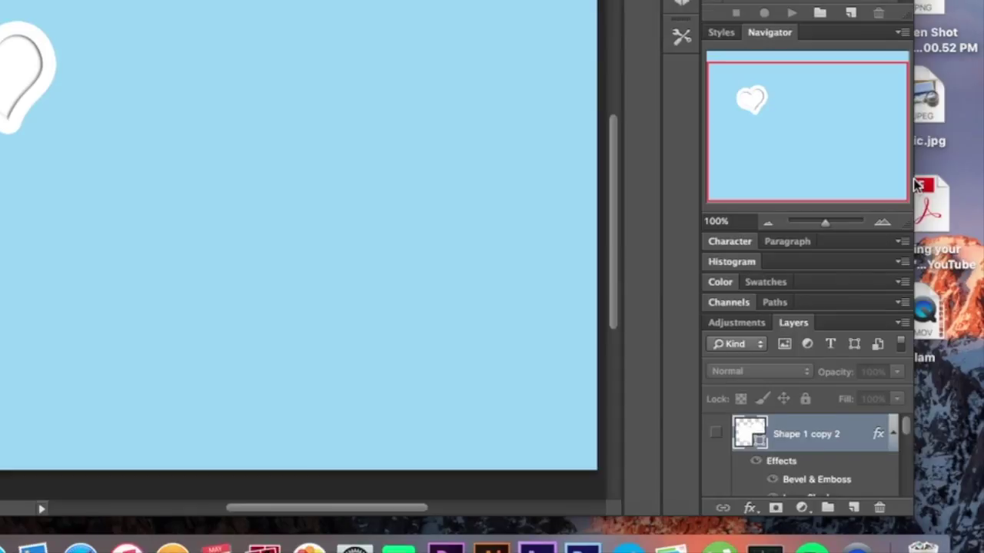
pyautogui.click(714, 436)
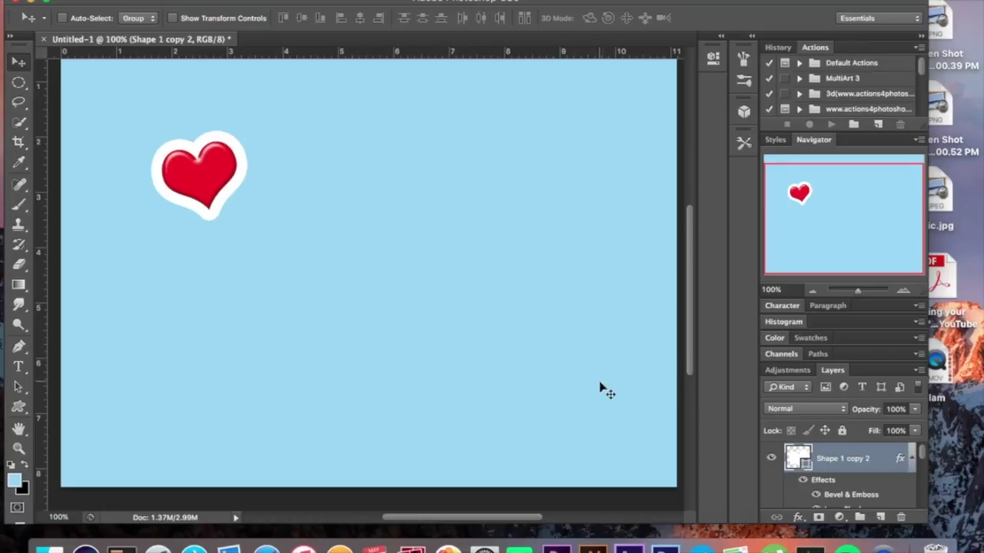
pyautogui.scroll(-10, 781, 470)
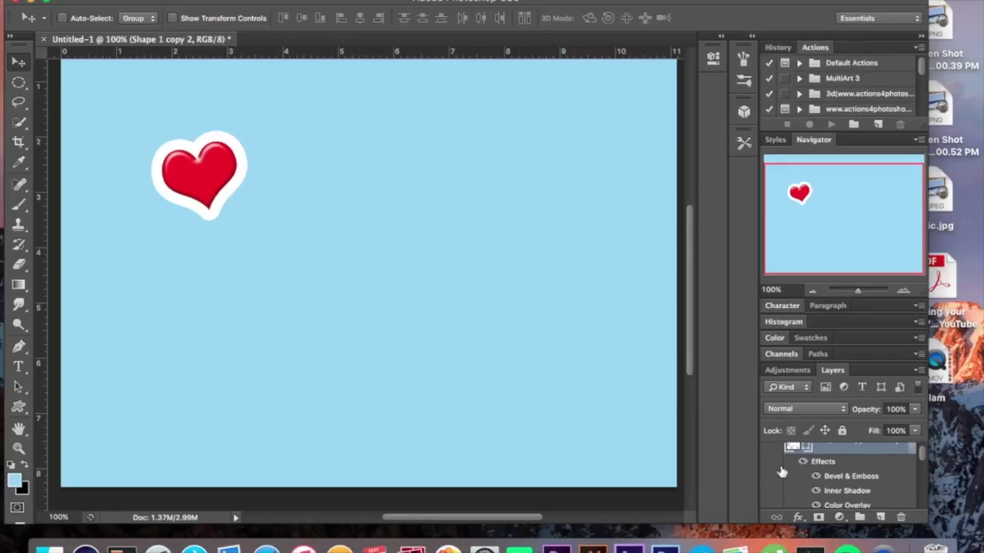
pyautogui.scroll(-5, 781, 470)
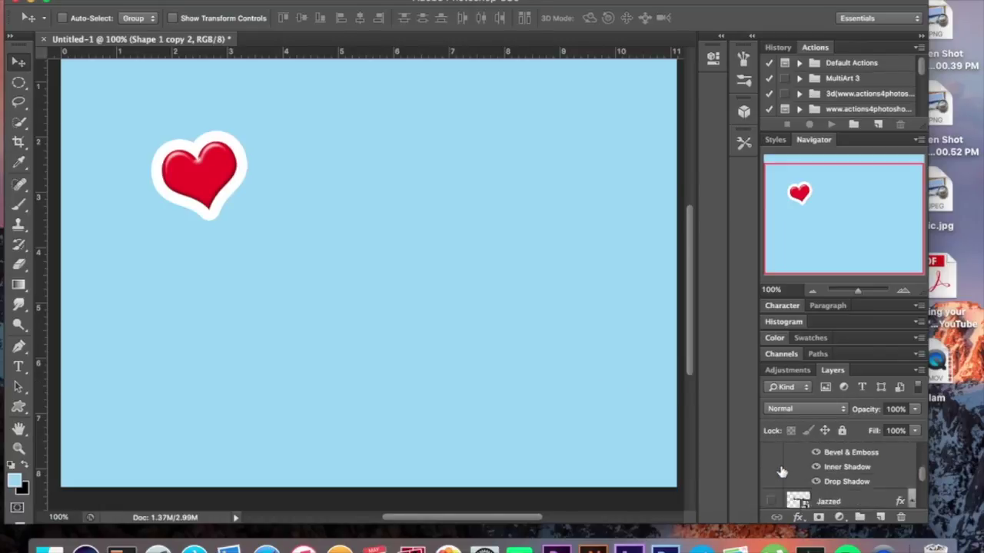
# - Turn on the Jazzed text layer so the purple embossed word appears beside the heart
pyautogui.click(771, 462)
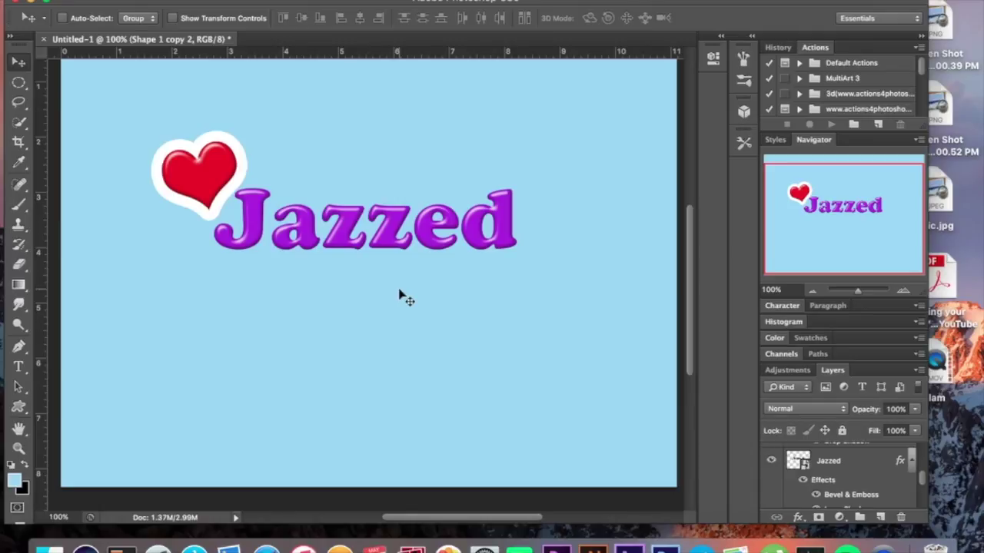
pyautogui.scroll(2, 787, 480)
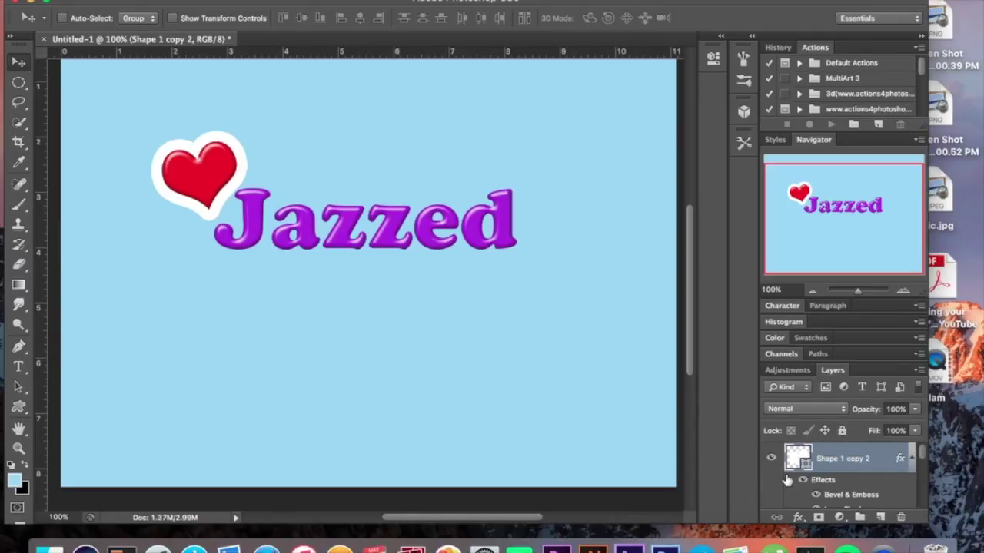